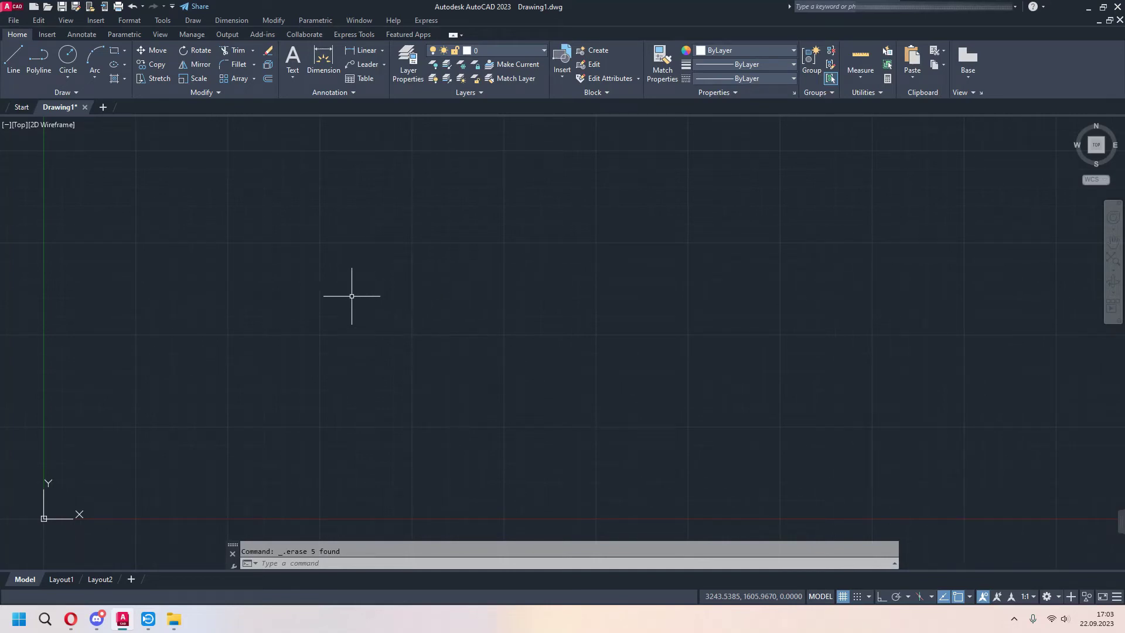
Start the LINE command from the Draw panel instead of Polyline.
click(40, 66)
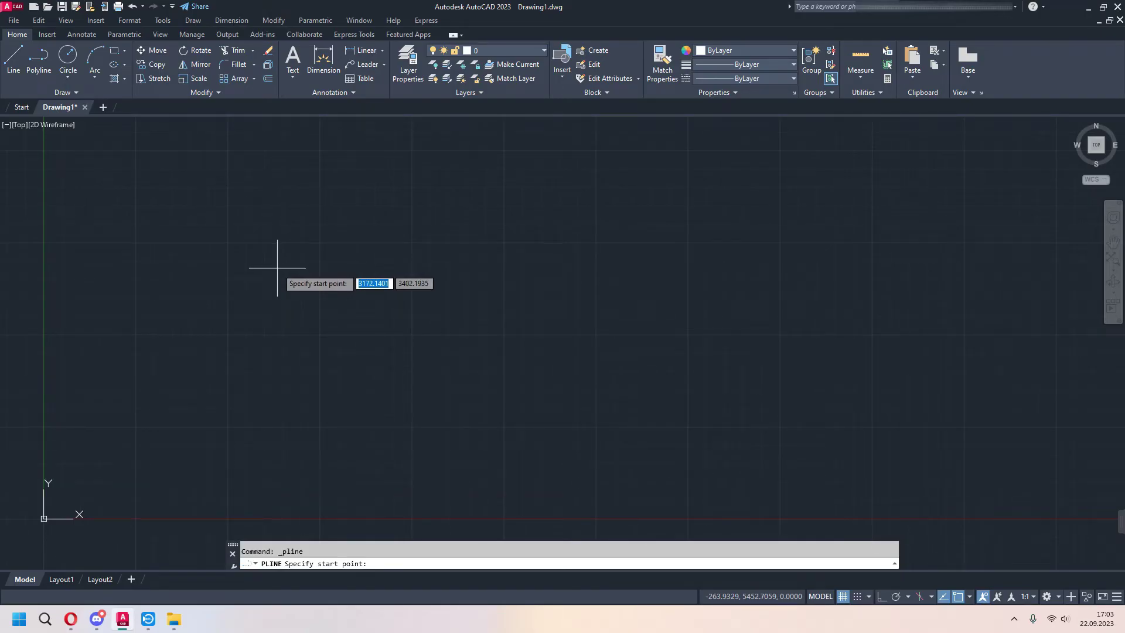
click(14, 59)
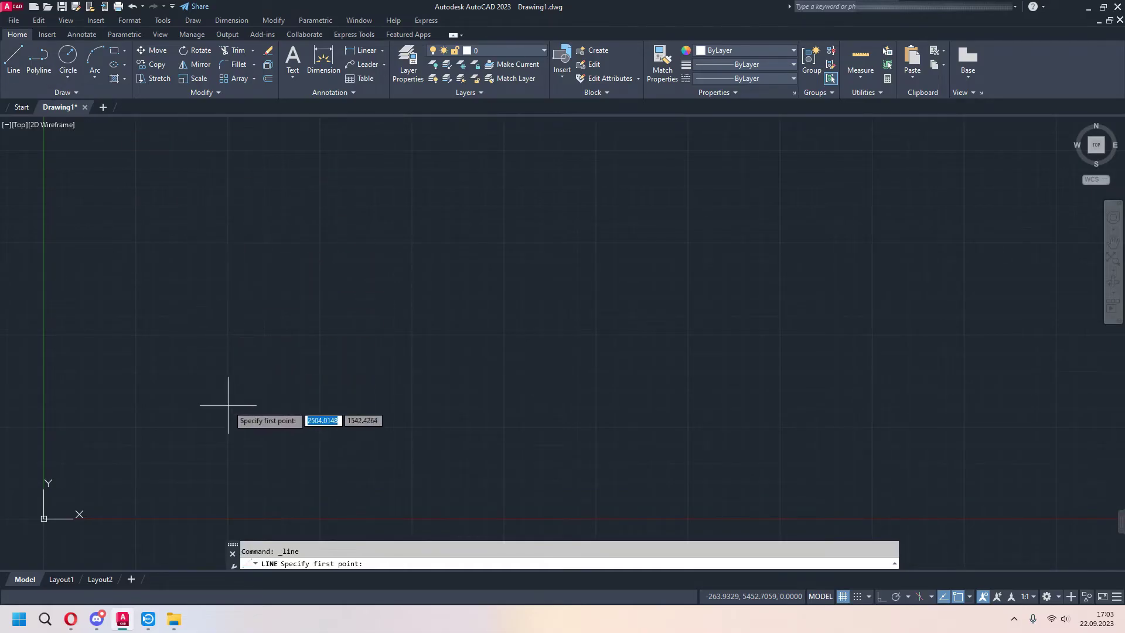
Pick the first corner, turn on Ortho, and draw three 100-unit sides.
click(230, 426)
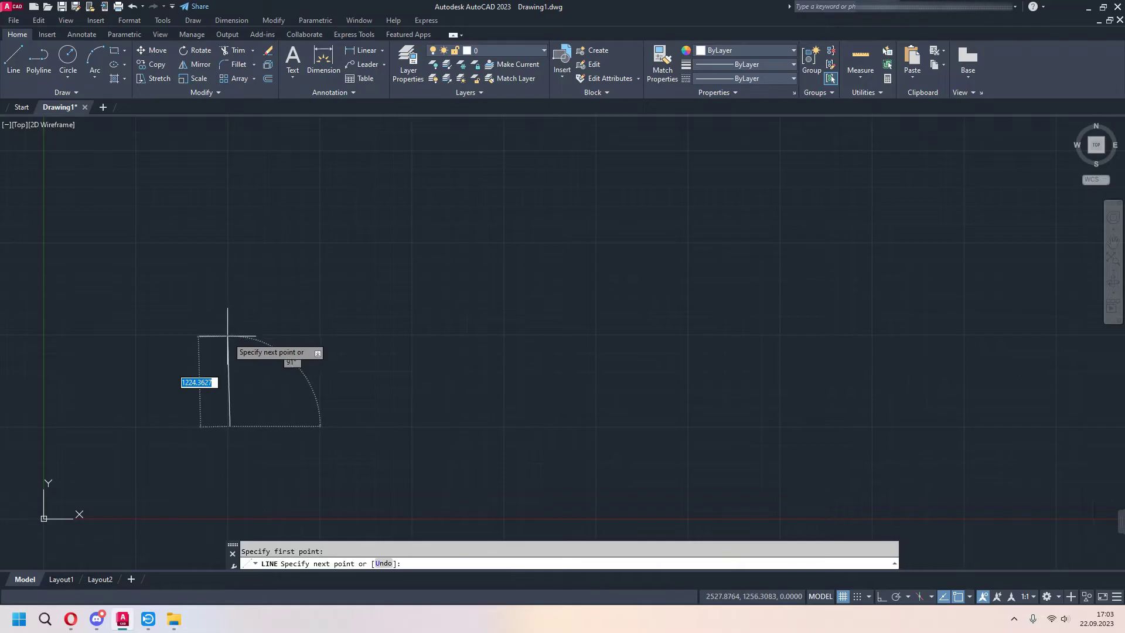
scroll(210, 415, up, 5)
scroll(314, 310, up, 3)
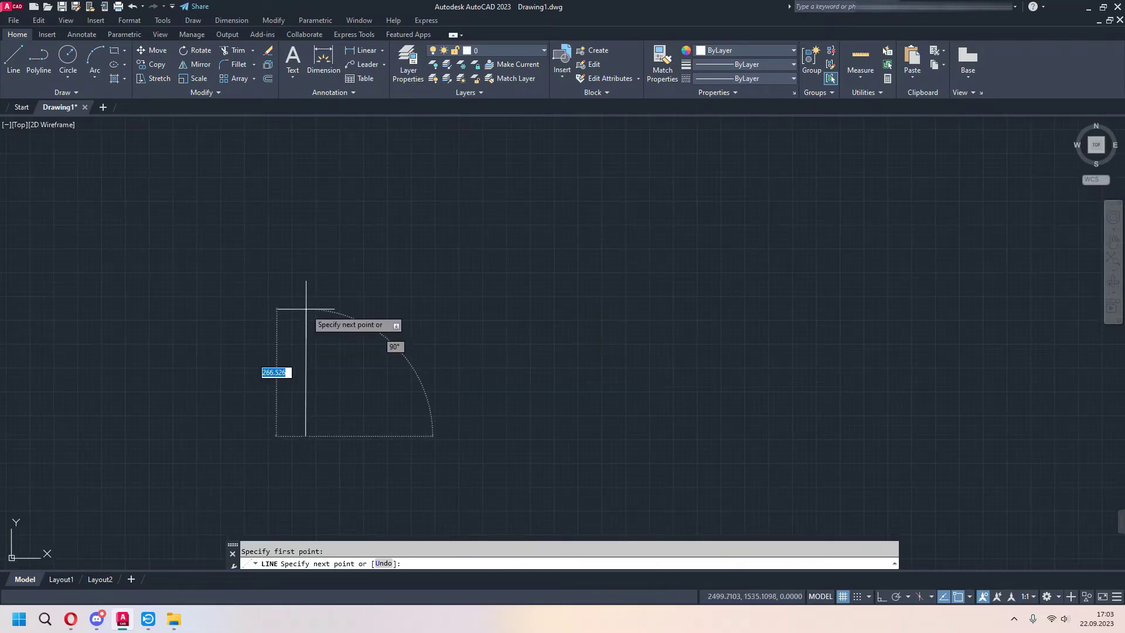
key(F8)
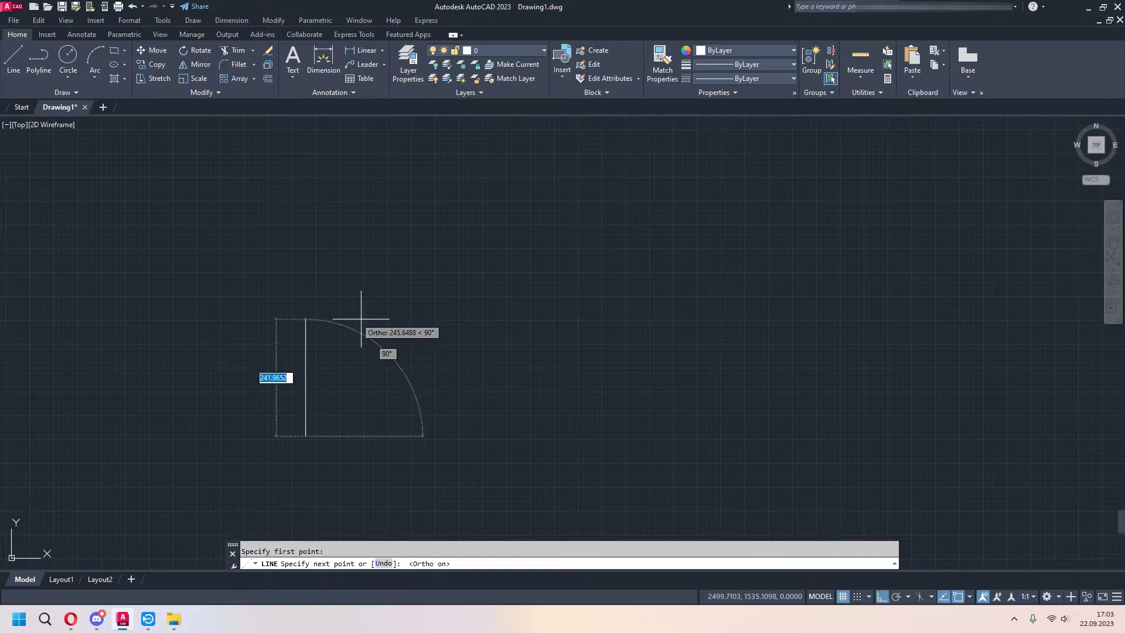
text(100)
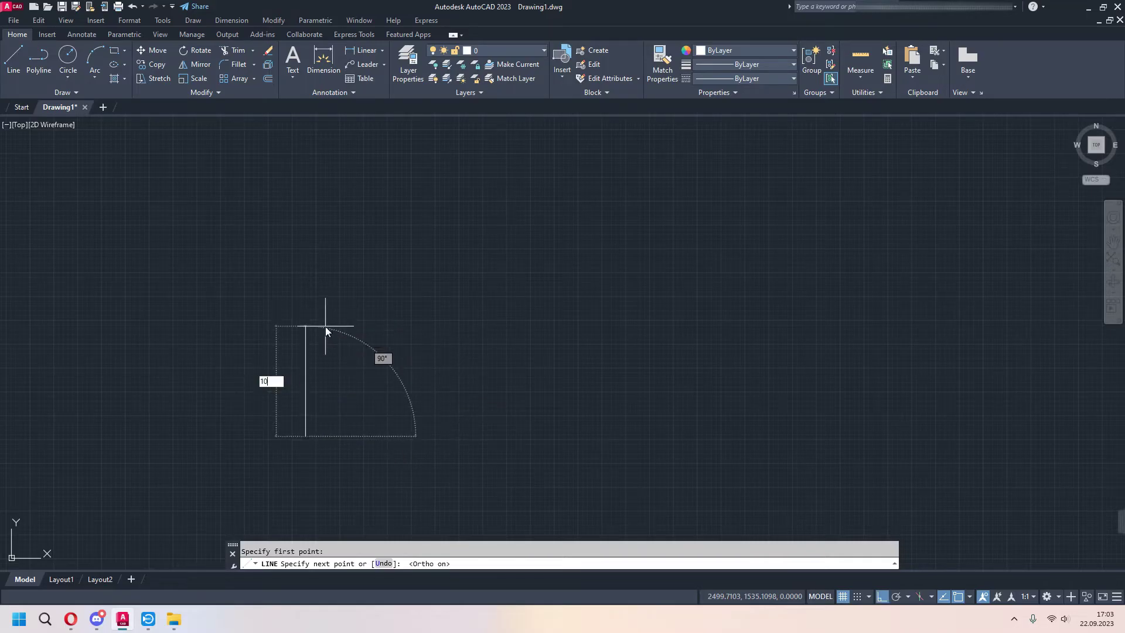
key(Return)
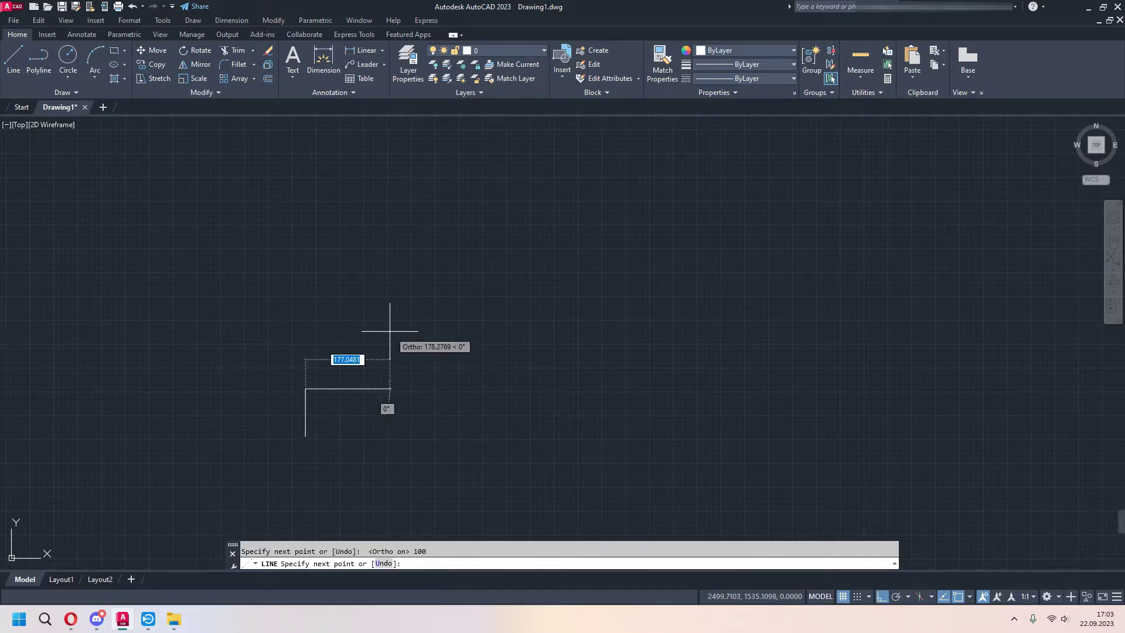
text(100)
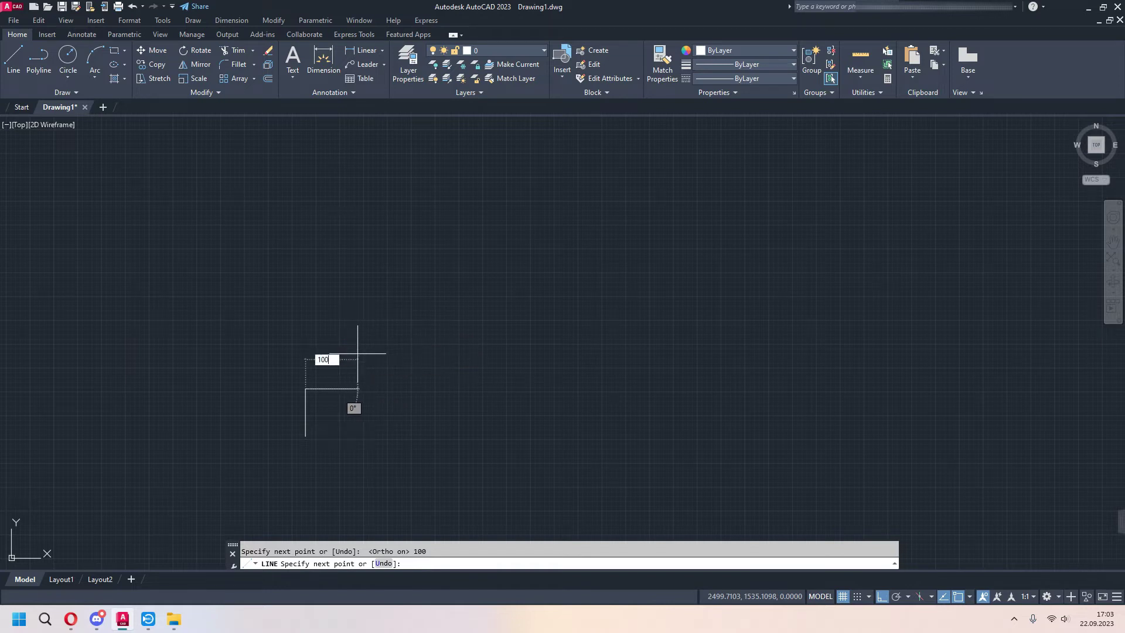
key(Return)
text(100)
key(Return)
Close the square with its fourth side, then select its bottom line.
scroll(342, 422, up, 5)
middle_drag(356, 431, 509, 372)
text(c)
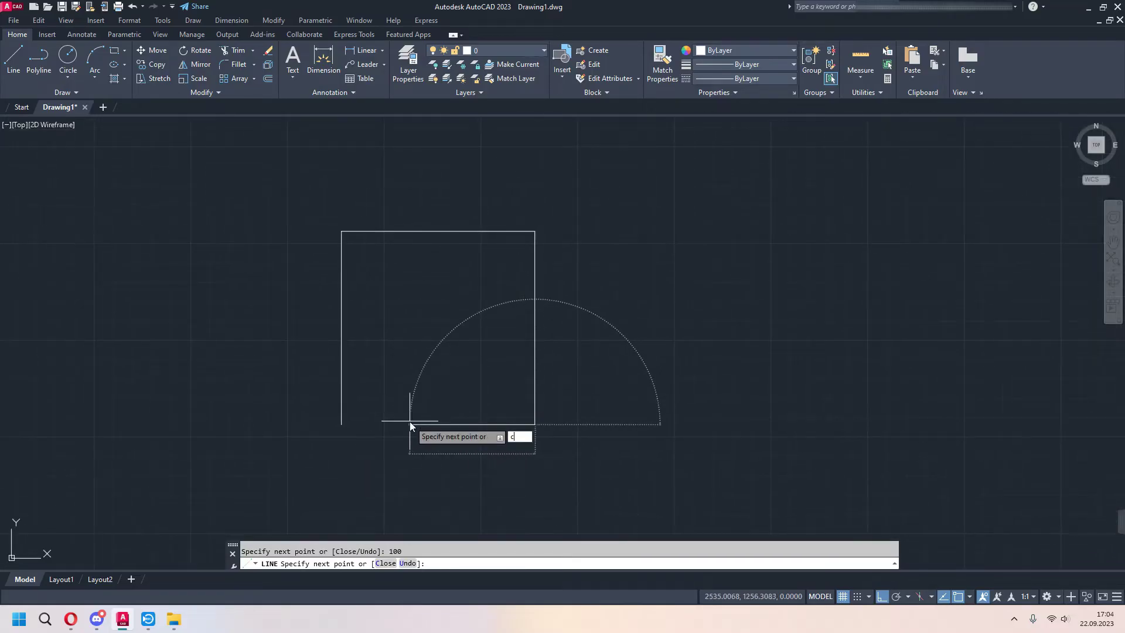
key(Return)
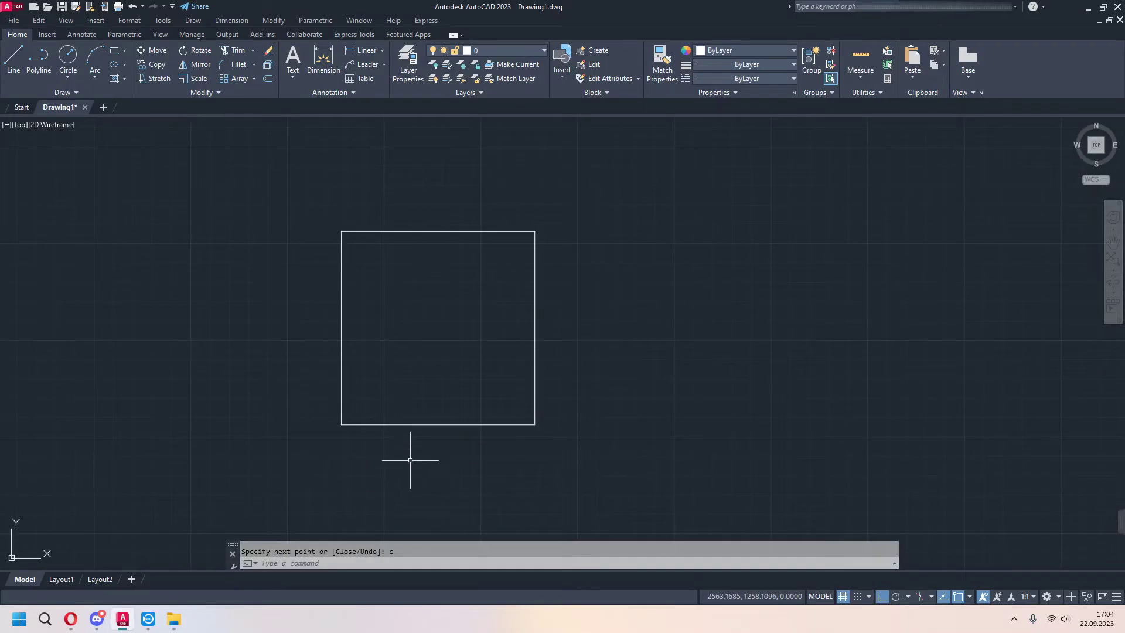
click(458, 418)
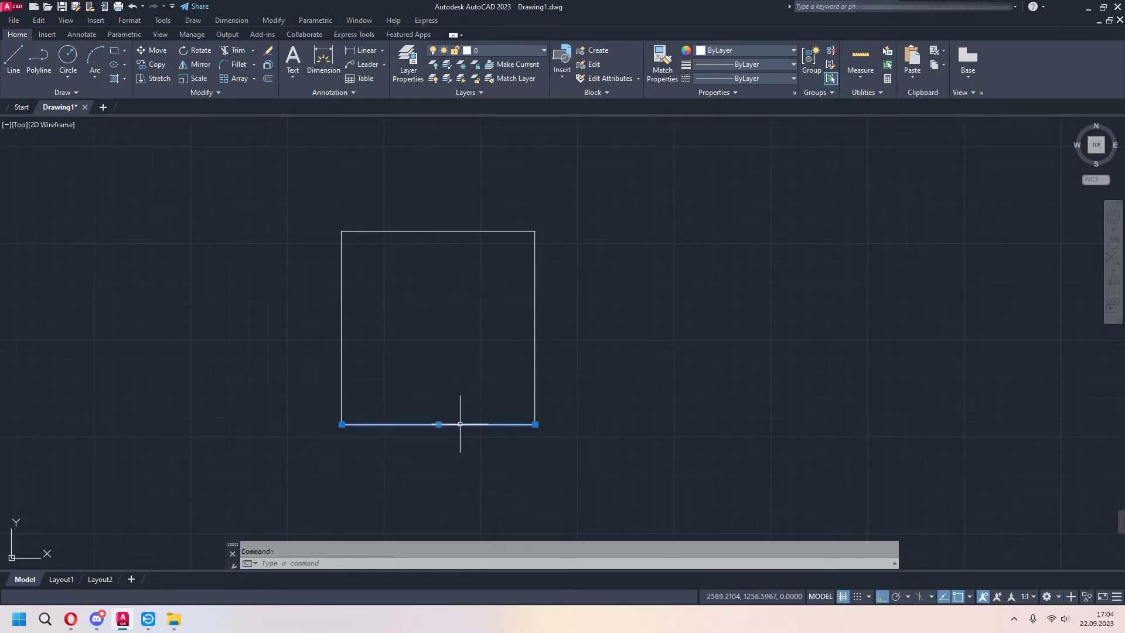
click(536, 340)
Start a polyline at a corner to the right of the first square.
key(Escape)
middle_drag(540, 329, 413, 342)
click(44, 64)
middle_drag(544, 404, 494, 394)
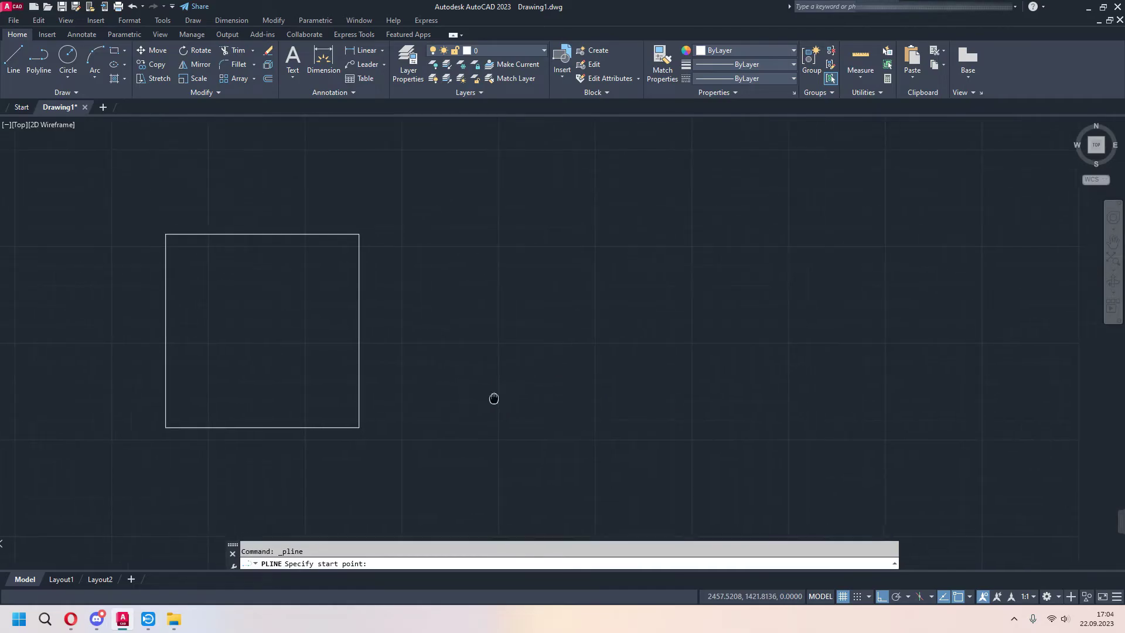
click(435, 425)
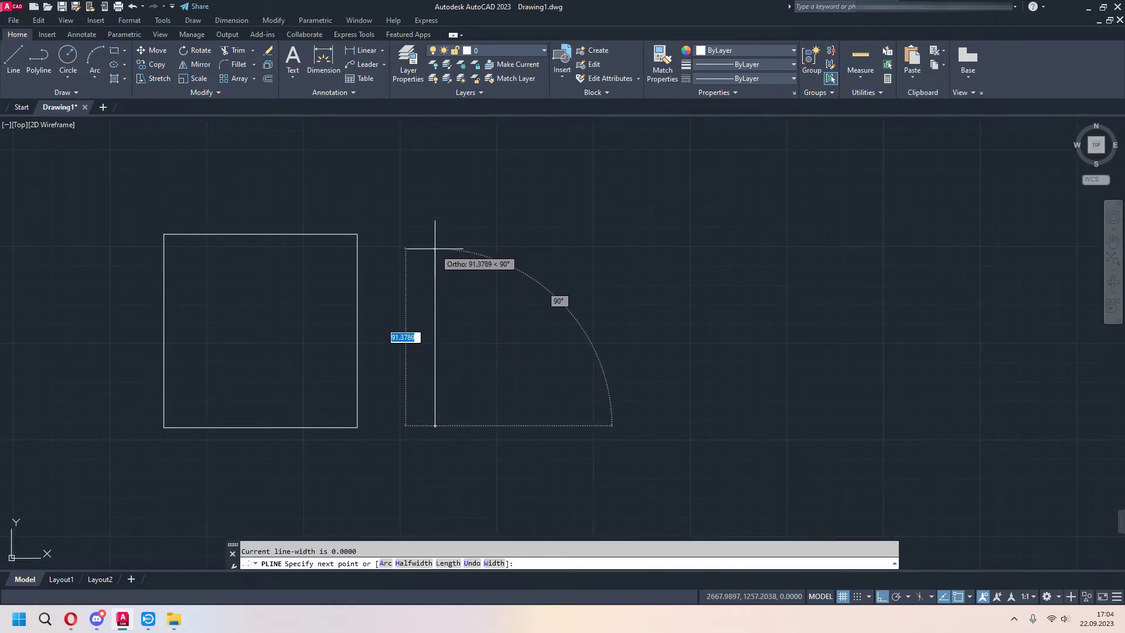
Draw three 100-unit polyline sides, close it, and select the polyline square.
text(100)
key(Return)
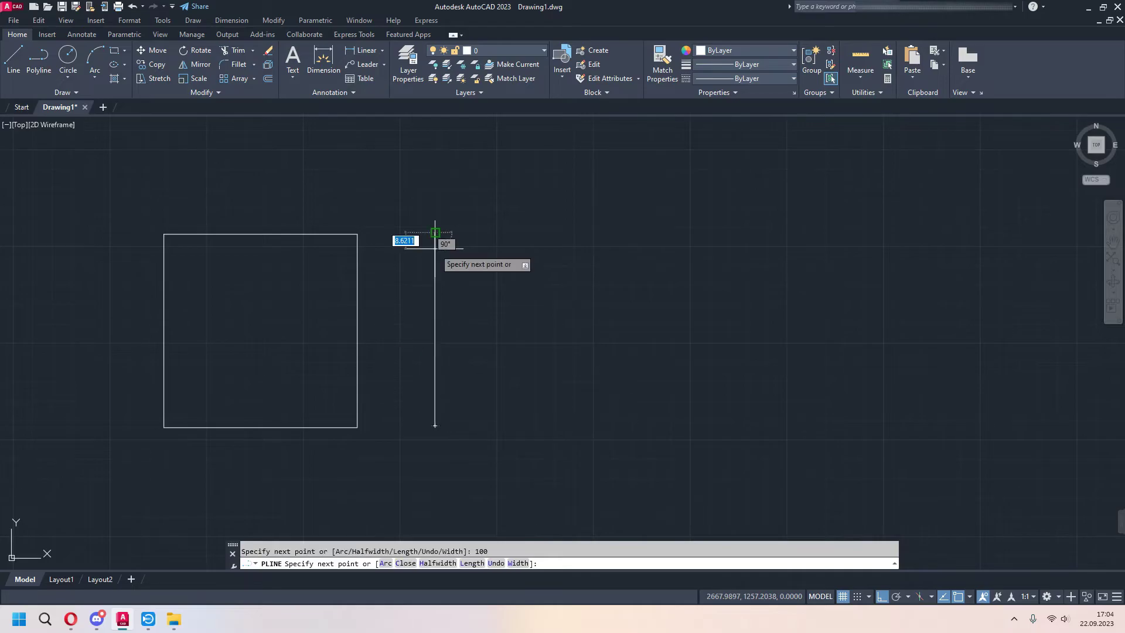
text(100)
key(Return)
text(100)
key(Return)
text(c)
key(Return)
middle_drag(610, 384, 674, 385)
click(499, 289)
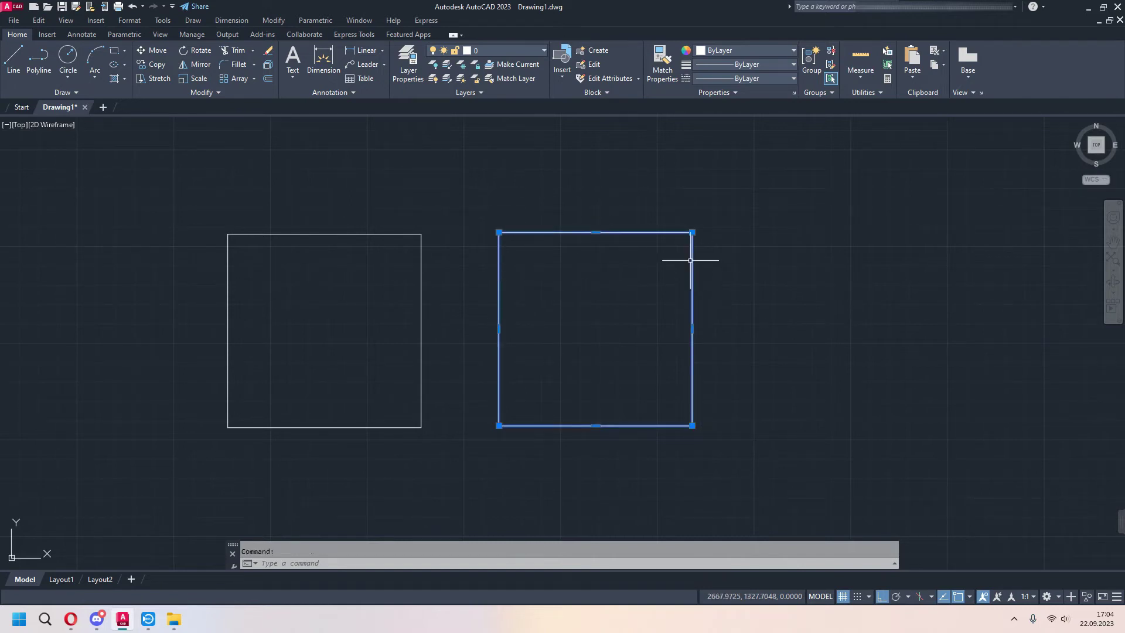
click(420, 307)
click(330, 233)
key(Escape)
click(421, 312)
click(327, 234)
click(228, 327)
click(302, 428)
key(Escape)
key(Escape)
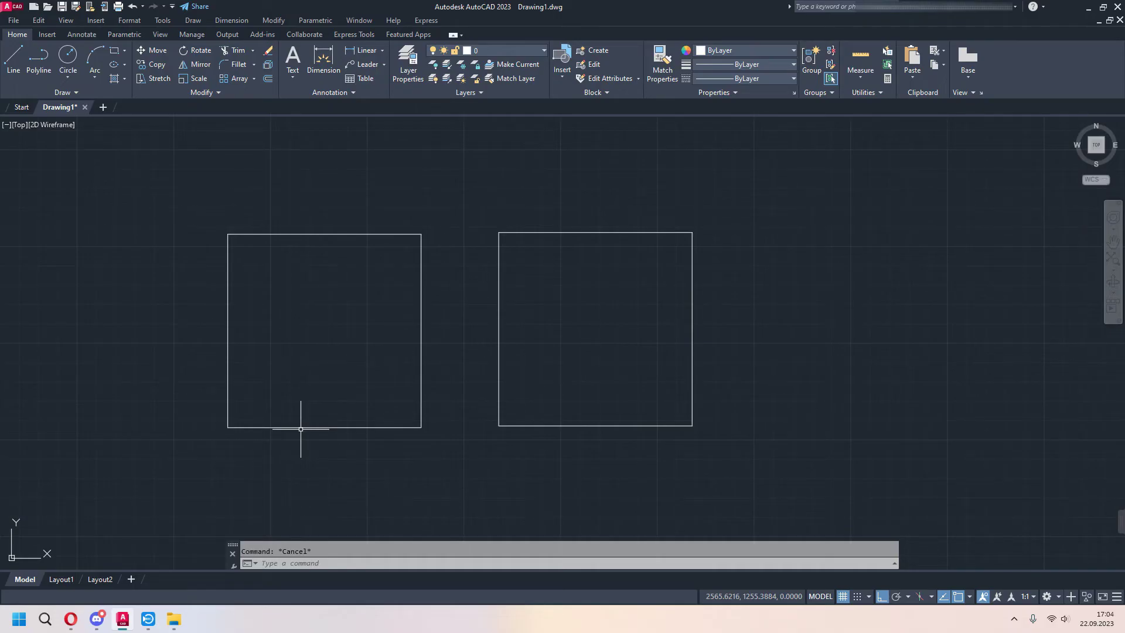
middle_drag(314, 355, 346, 350)
click(453, 282)
click(349, 228)
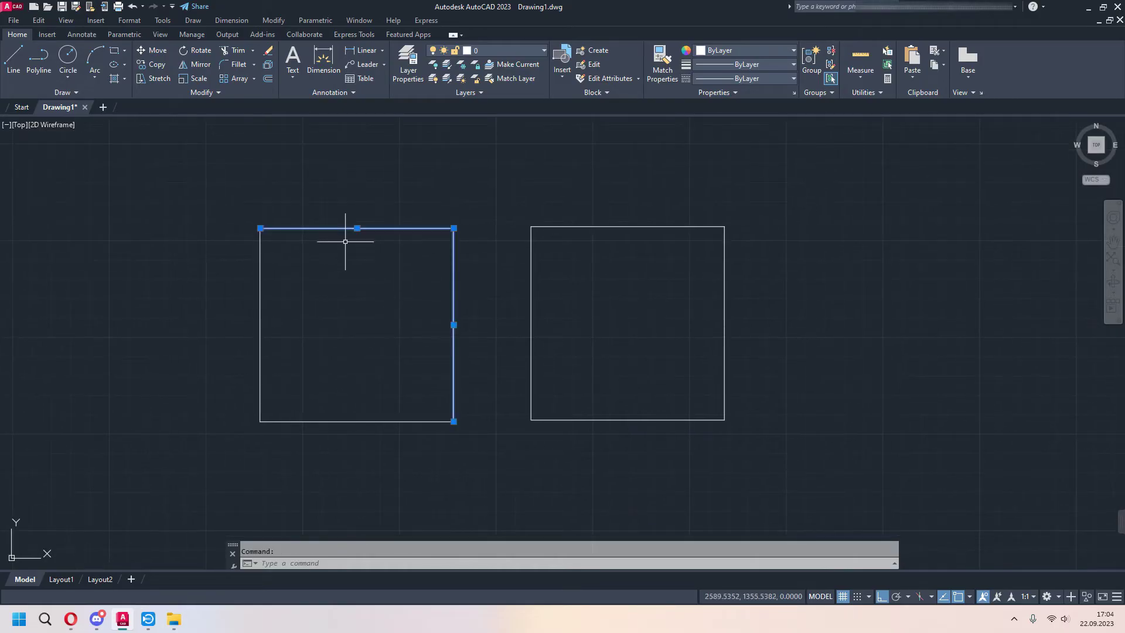
click(261, 317)
click(322, 446)
key(Escape)
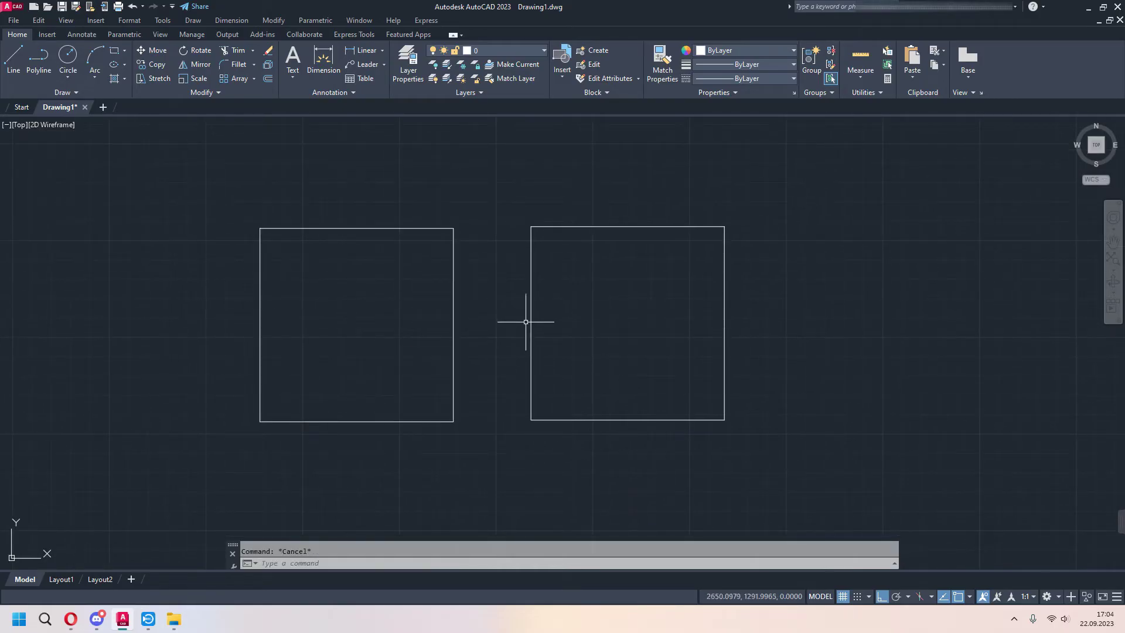
Run PEDIT on the left square's top line, converting it to a polyline.
click(185, 171)
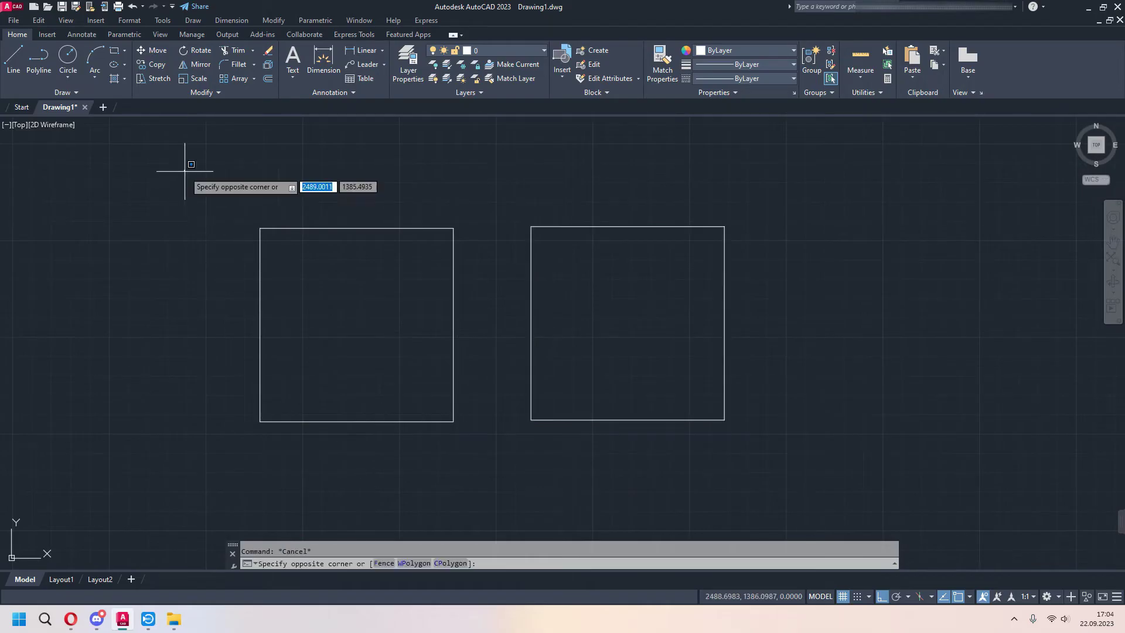
click(505, 459)
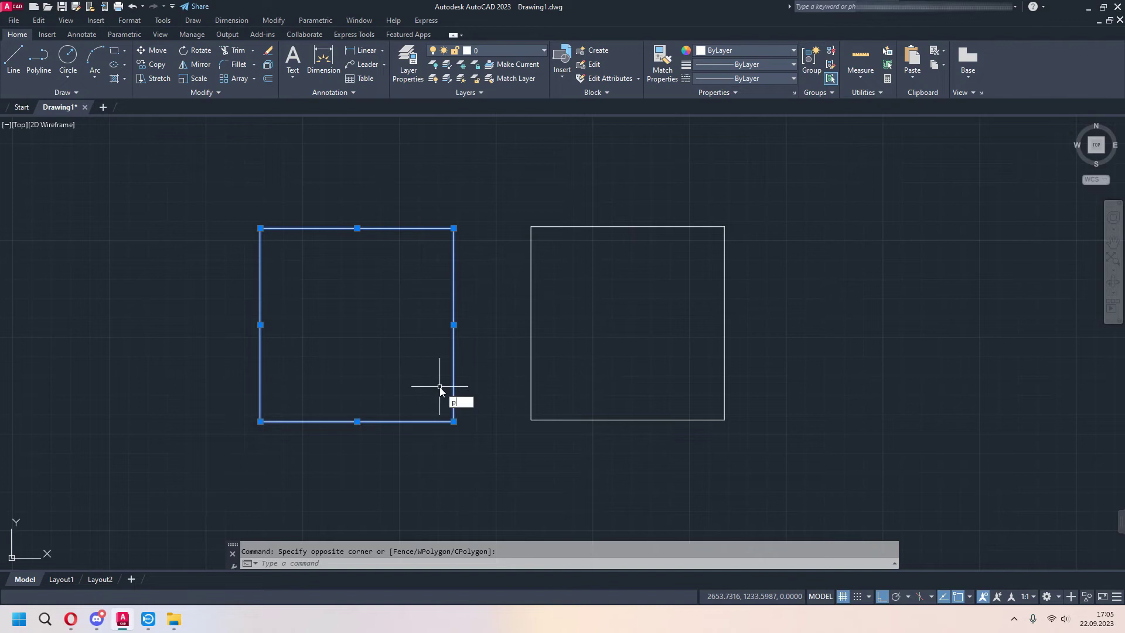
text(edi)
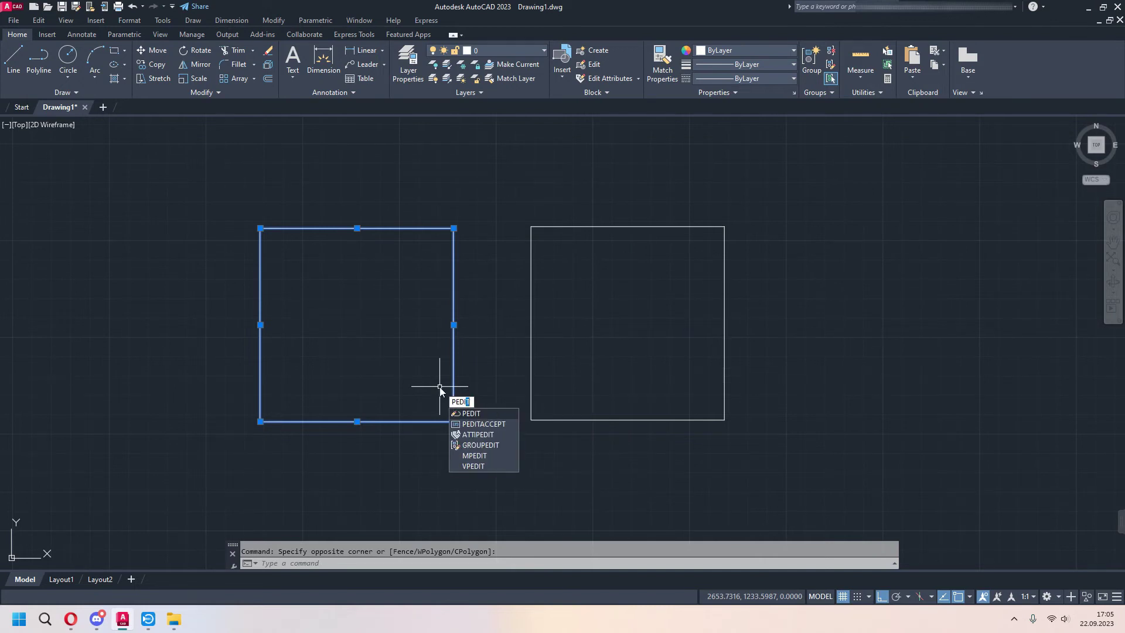
key(Return)
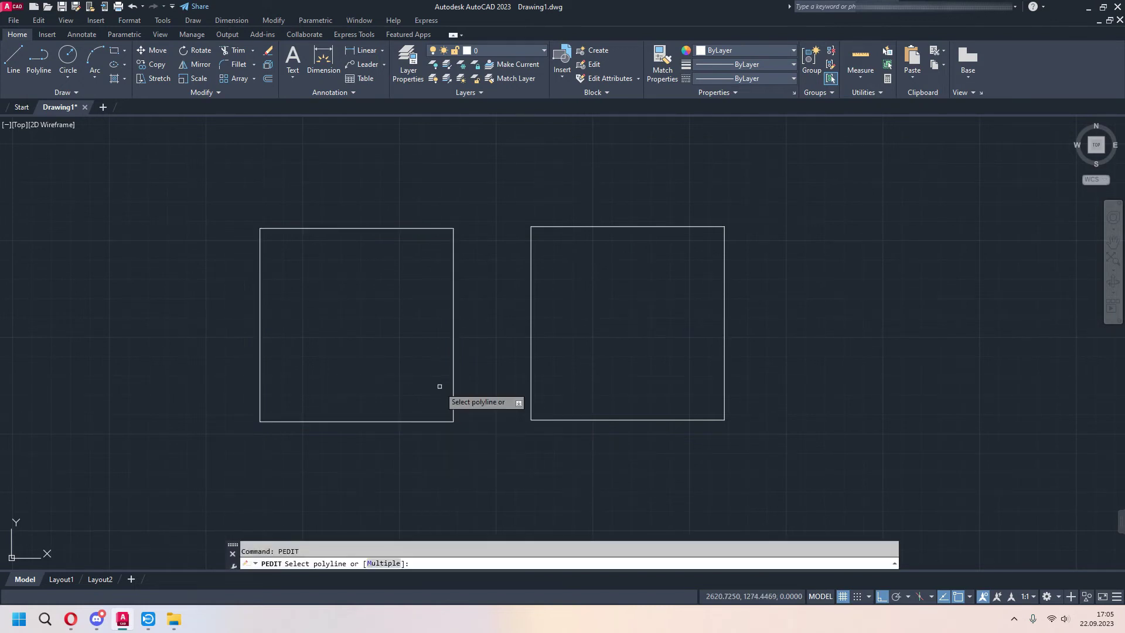
click(320, 227)
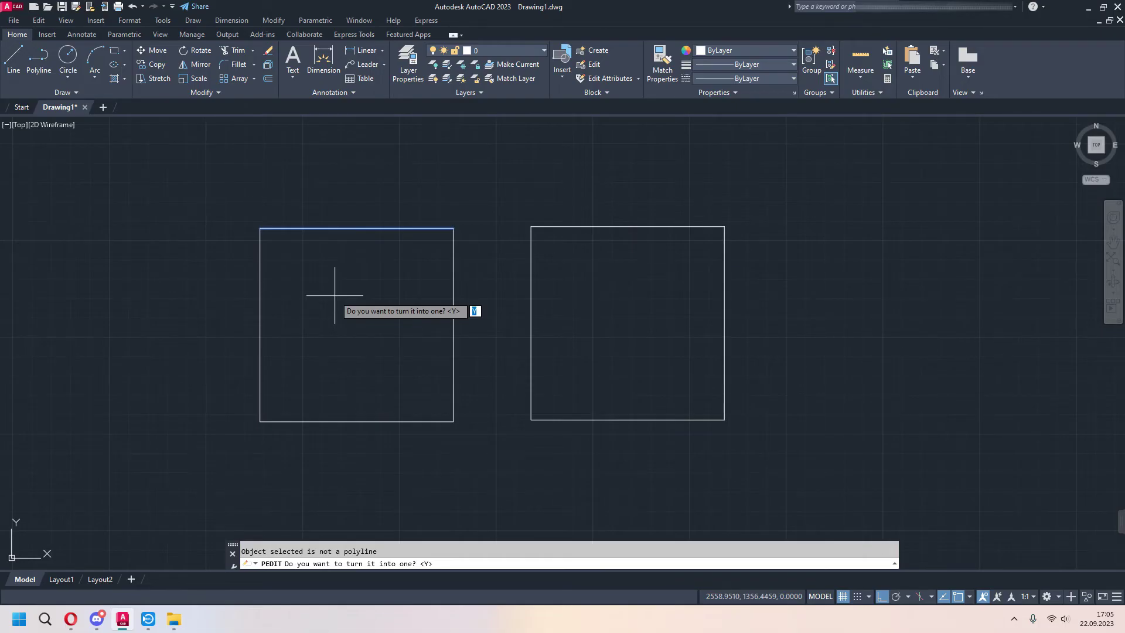
key(Return)
Join all four left-square lines into one polyline and confirm it selects as one.
text(j)
key(Return)
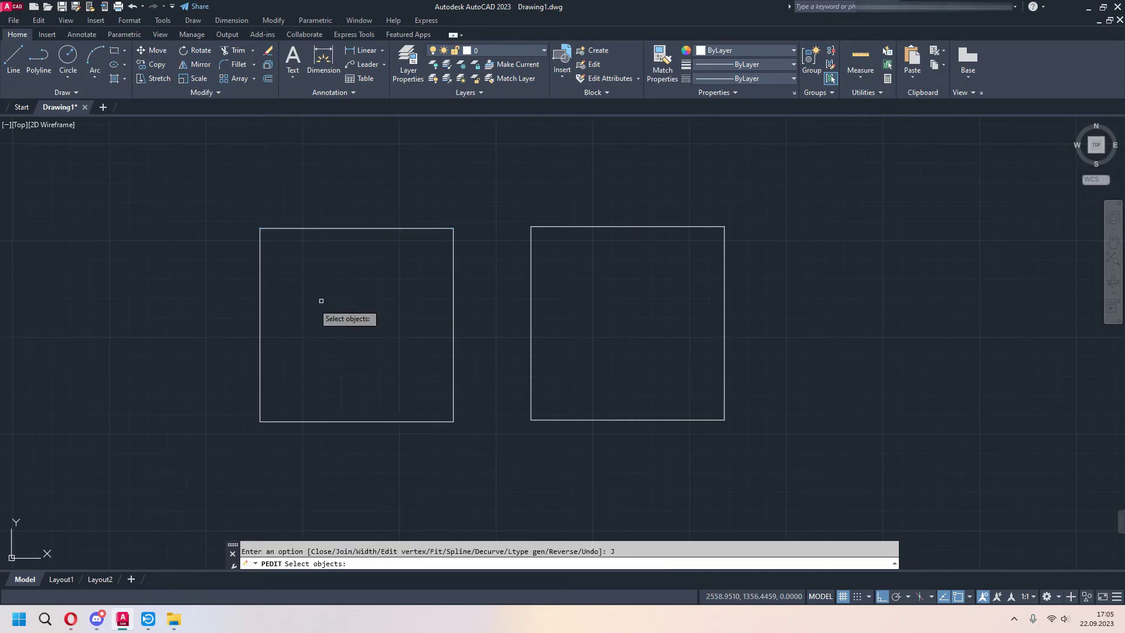
click(219, 192)
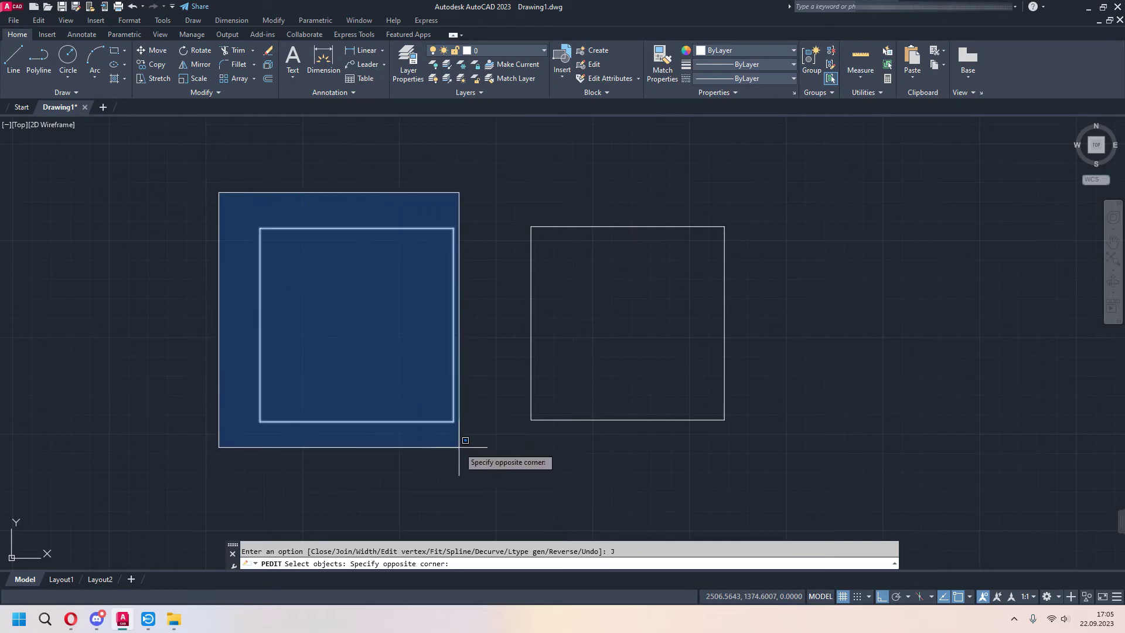
click(478, 455)
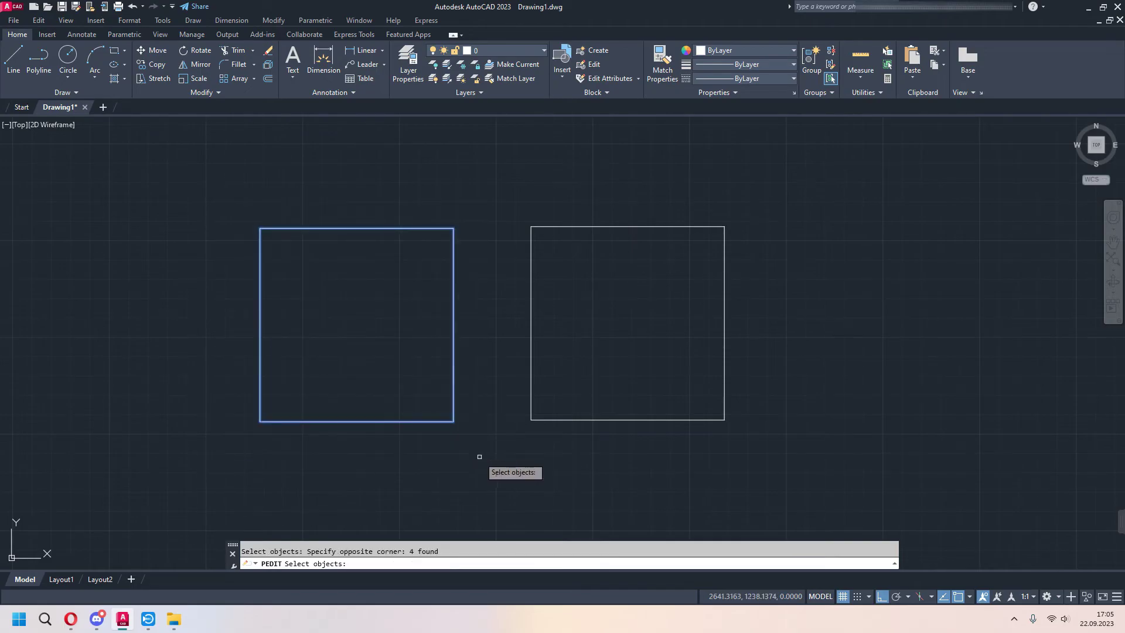
key(Return)
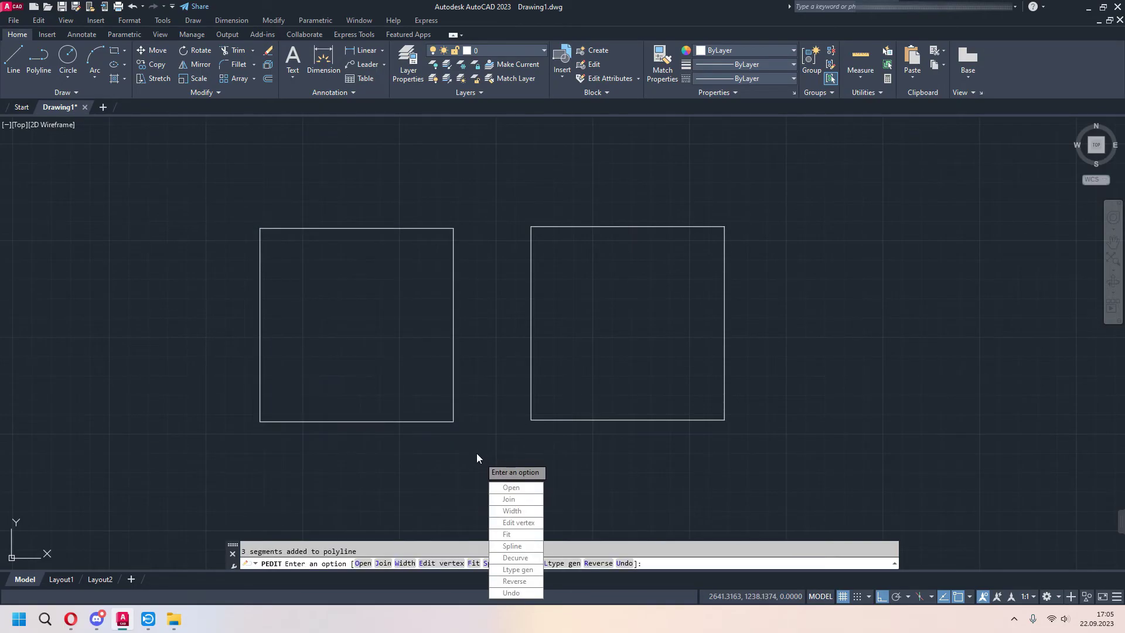
key(Escape)
click(427, 422)
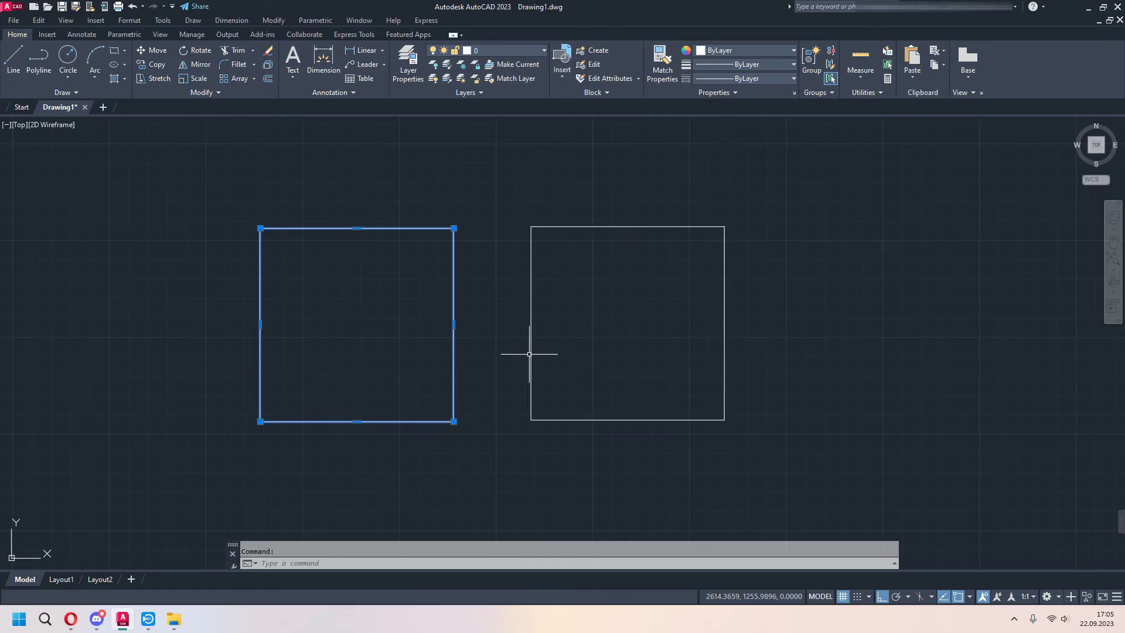
Select the right polyline square and explode it.
click(530, 351)
key(Escape)
click(532, 341)
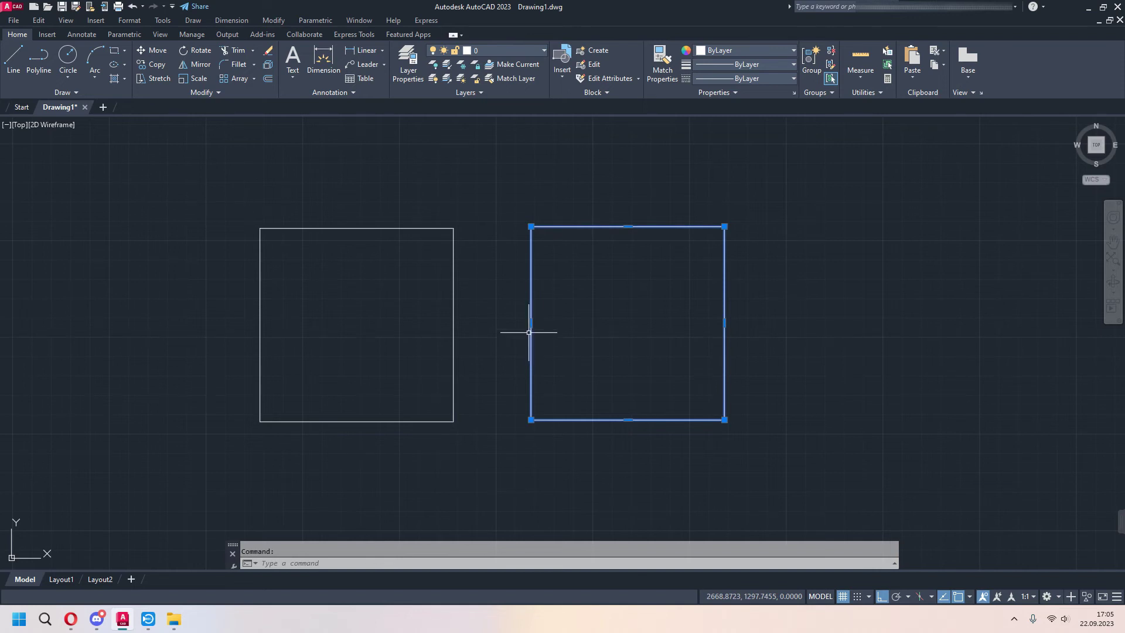
key(Escape)
click(528, 321)
right_click(529, 320)
key(Escape)
click(560, 349)
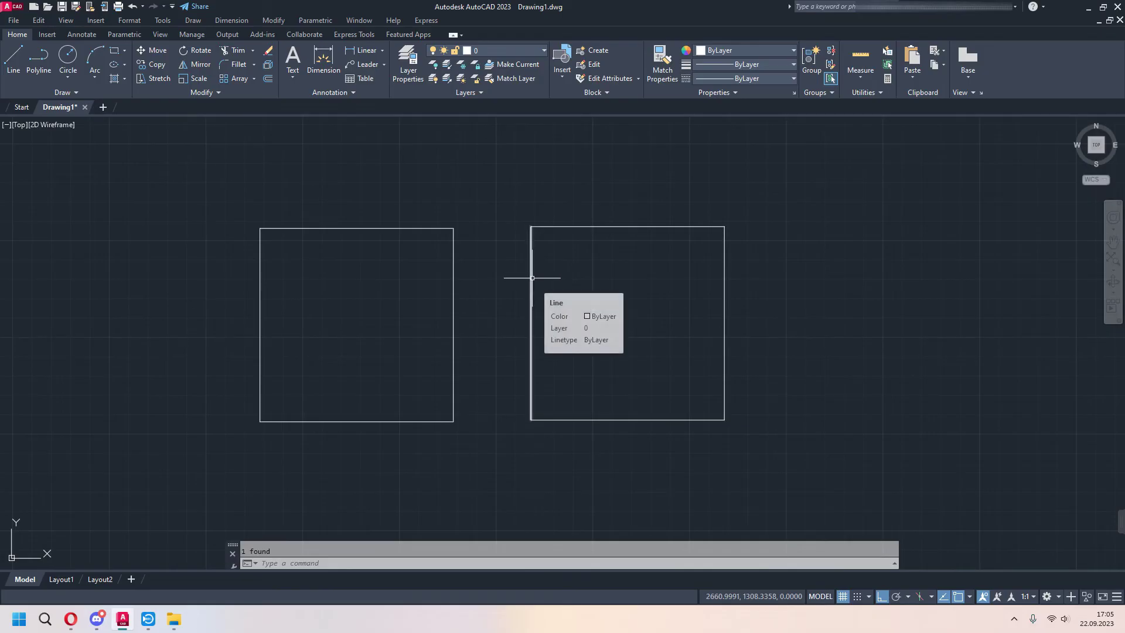
Select the right square's four edges one by one to confirm they are separate lines.
click(540, 227)
click(725, 311)
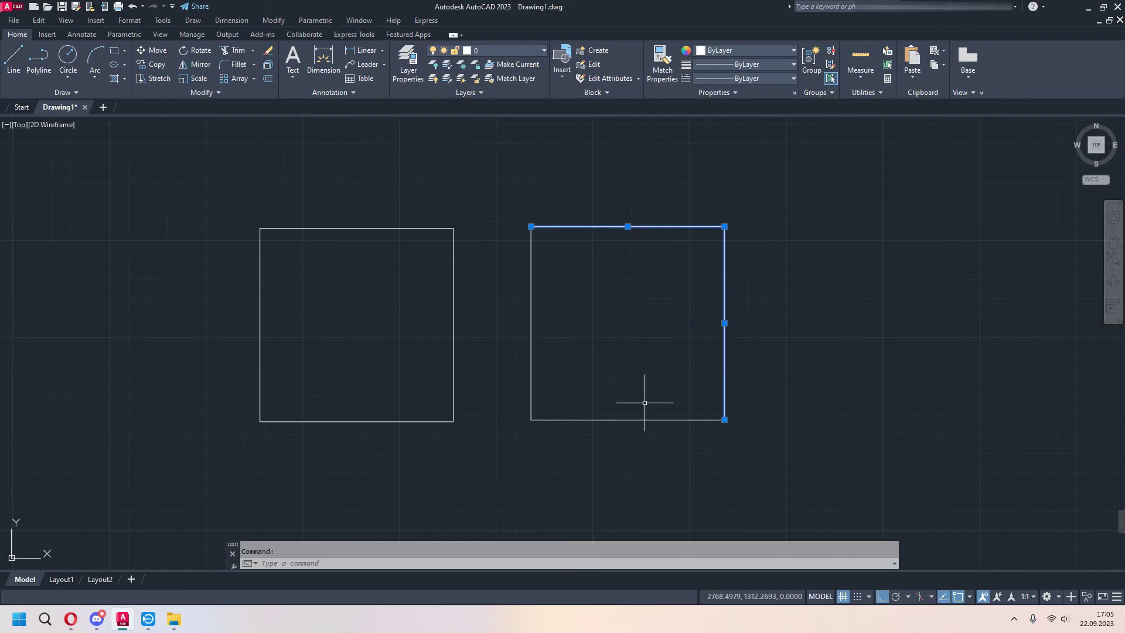
click(616, 420)
click(530, 351)
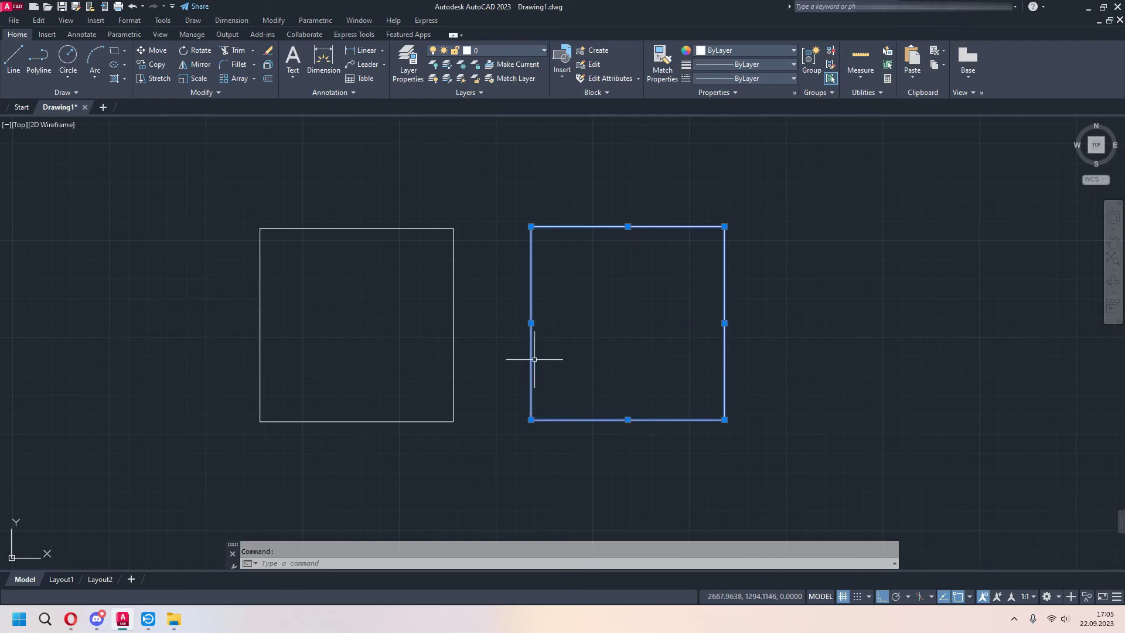
key(Escape)
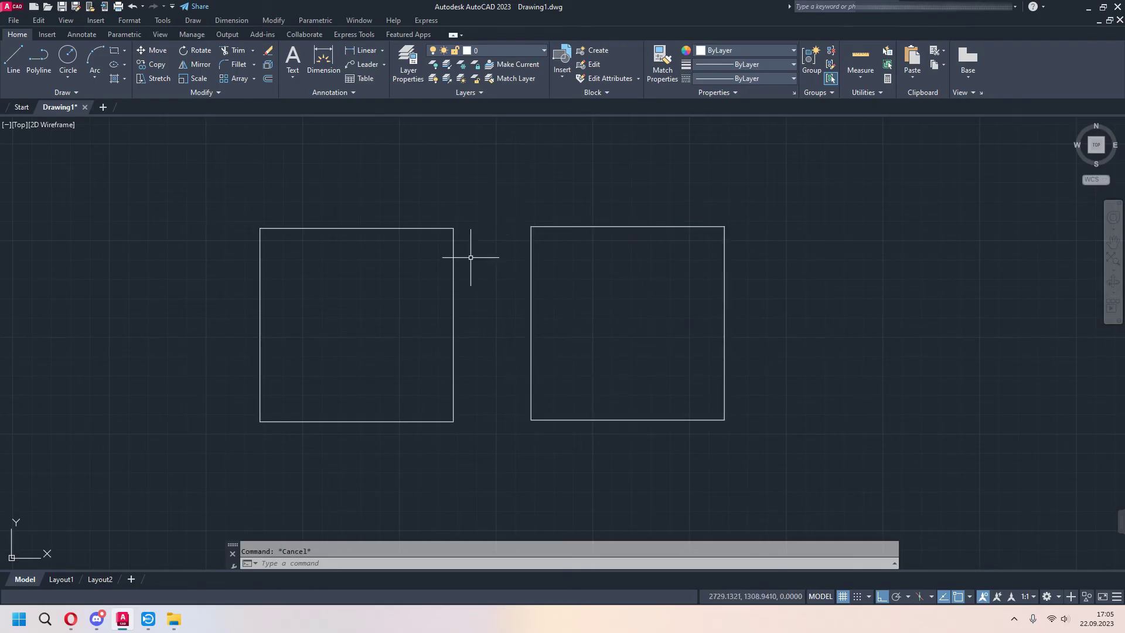
Select the left square and explode it.
click(453, 274)
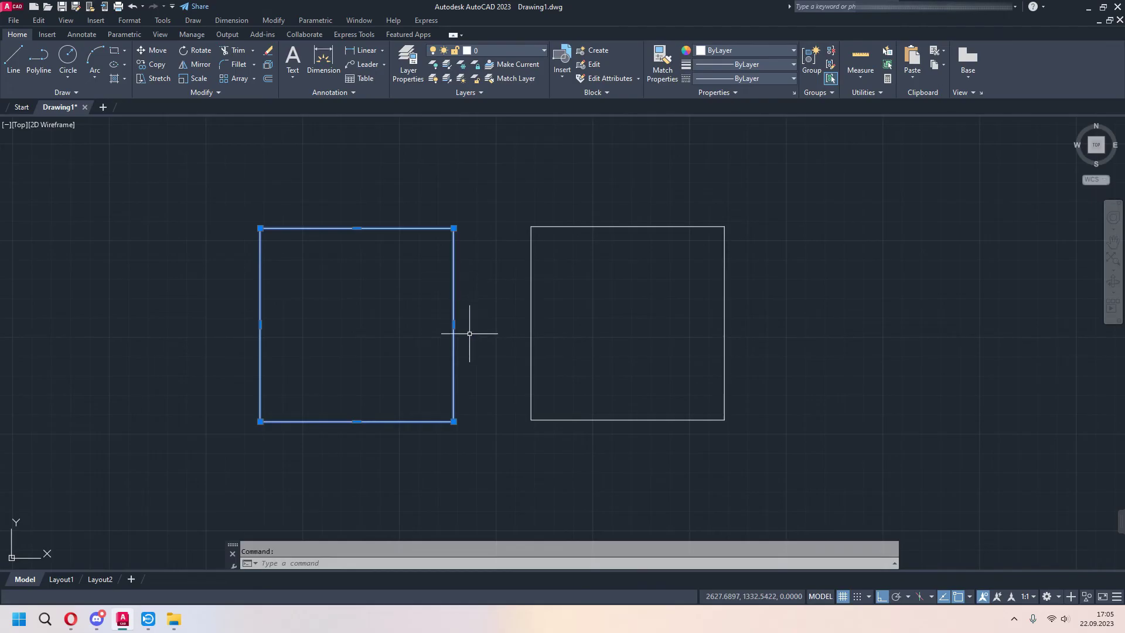
text(mplo)
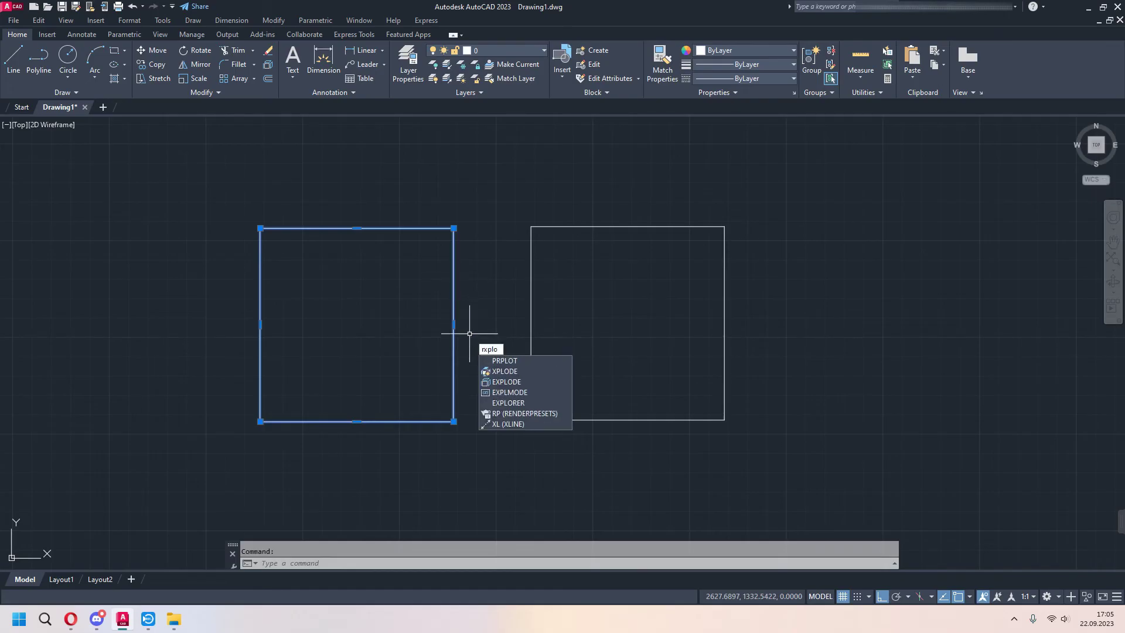
key(BackSpace)
key(BackSpace)
key(BackSpace)
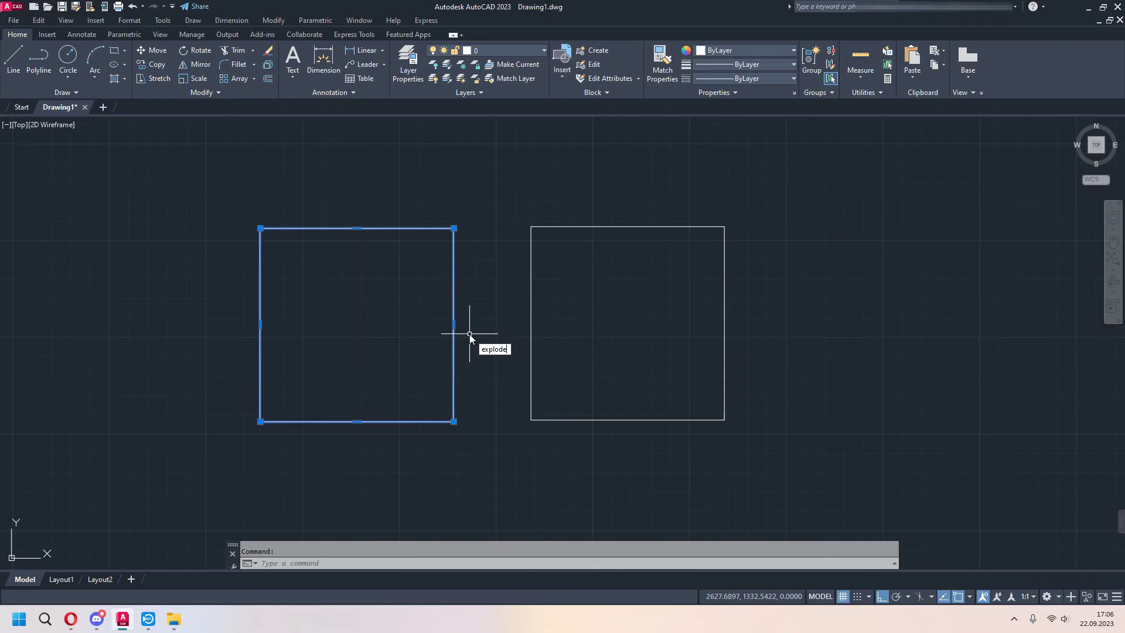
key(Return)
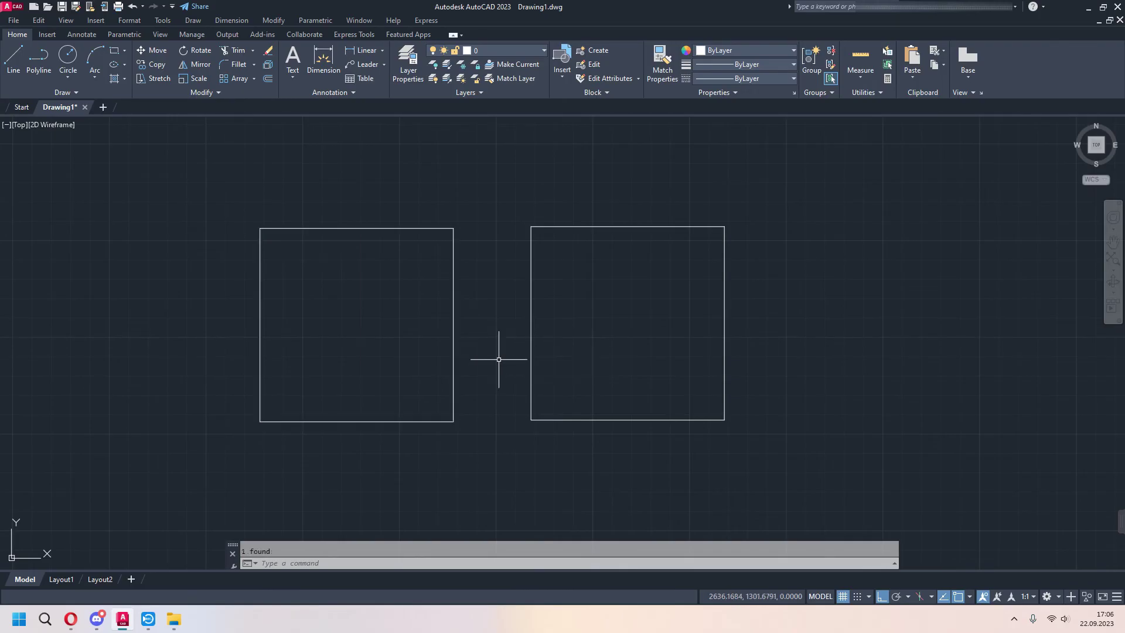
Select each of the left square's four edges to confirm they are separate lines.
click(453, 314)
click(388, 228)
click(262, 319)
click(374, 421)
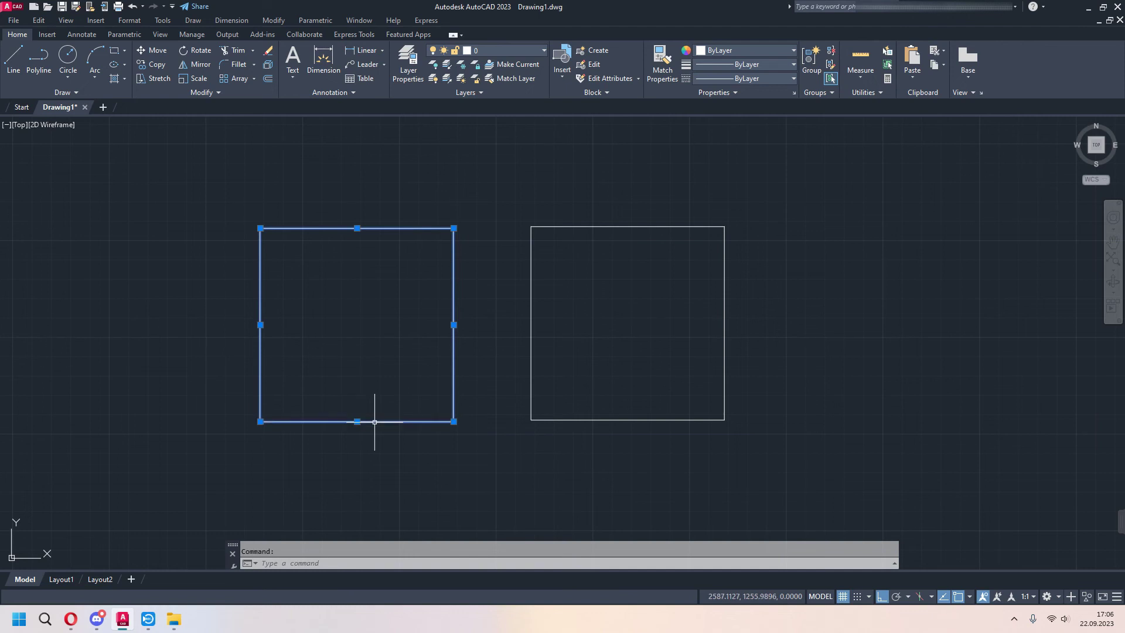
key(Escape)
Window-select the whole right square.
click(528, 357)
key(Escape)
click(490, 209)
click(798, 420)
text(pediy)
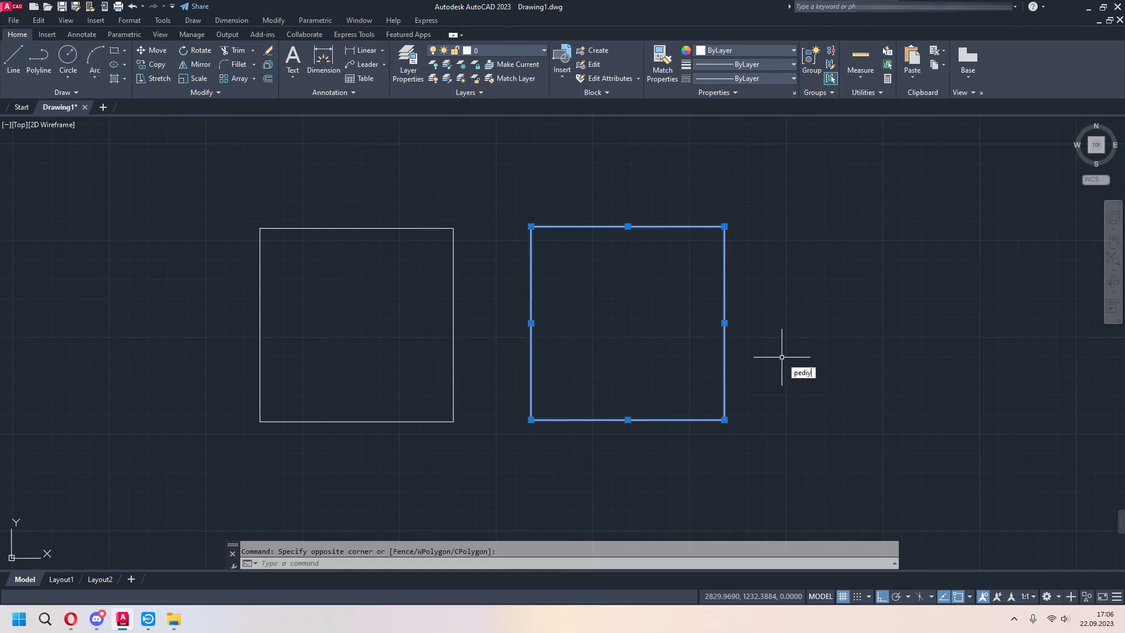
Run PEDIT on the right square's top edge, converting it to a polyline.
key(Return)
key(Escape)
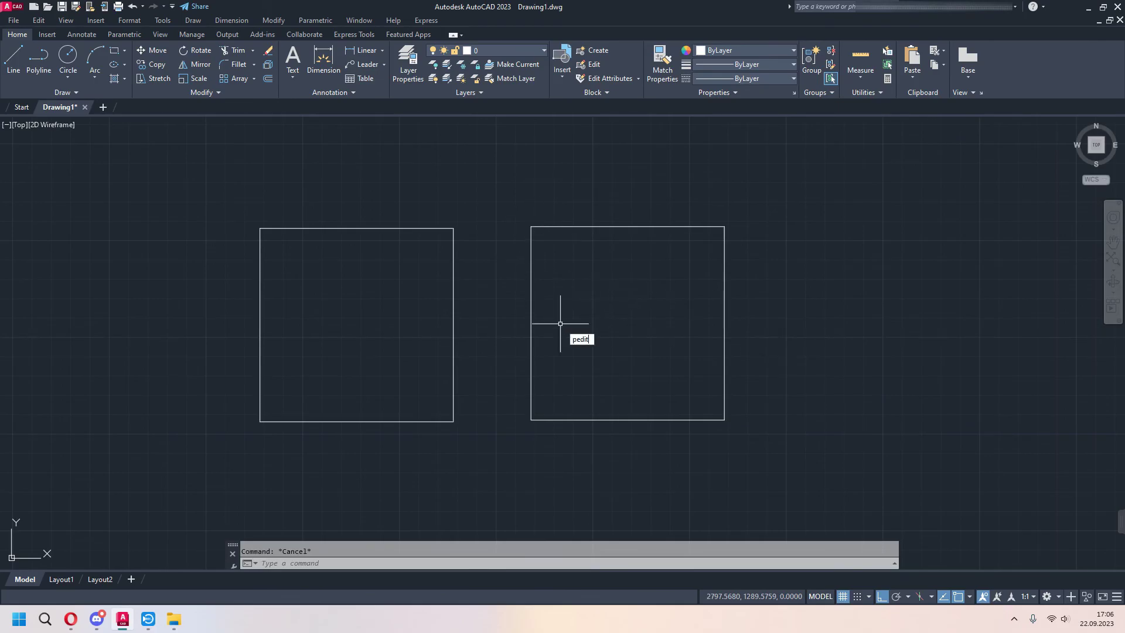
click(587, 351)
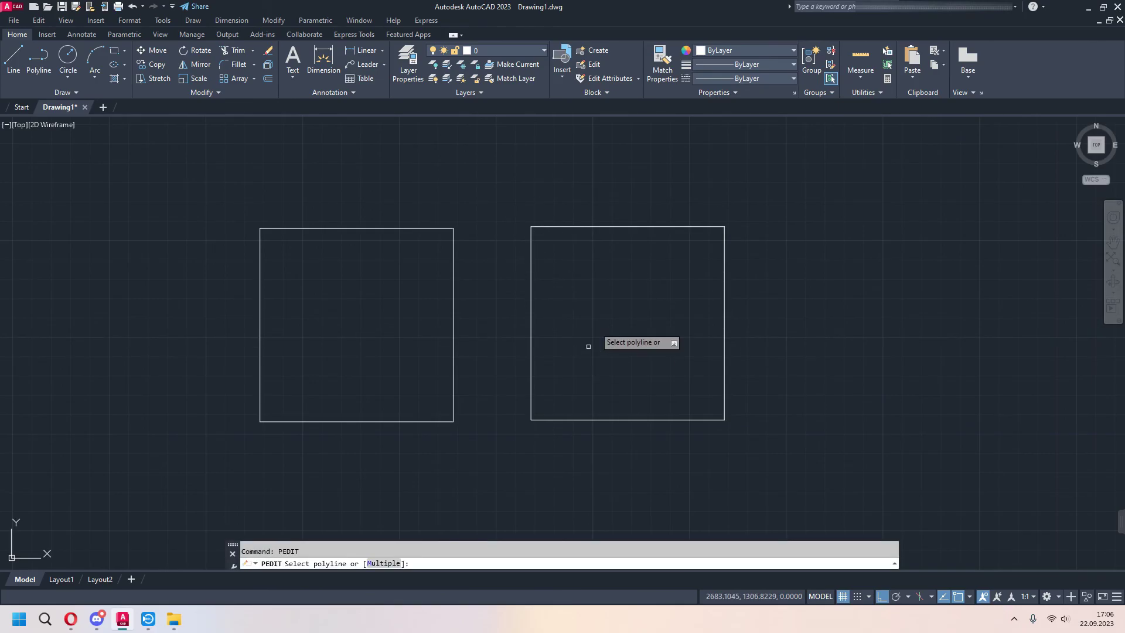
click(629, 226)
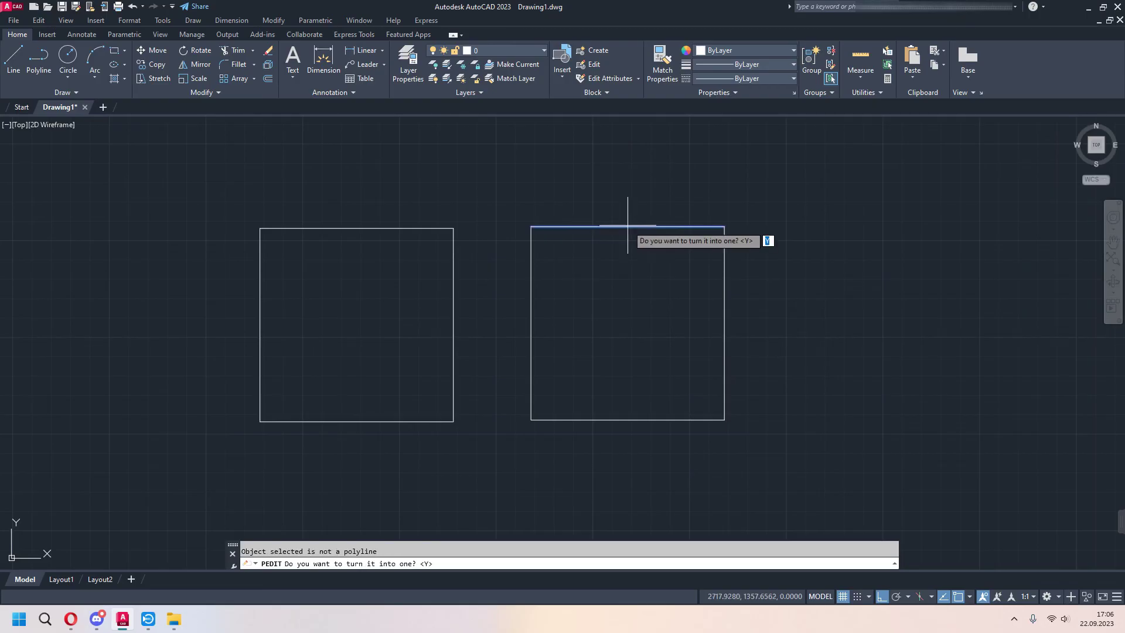
key(Return)
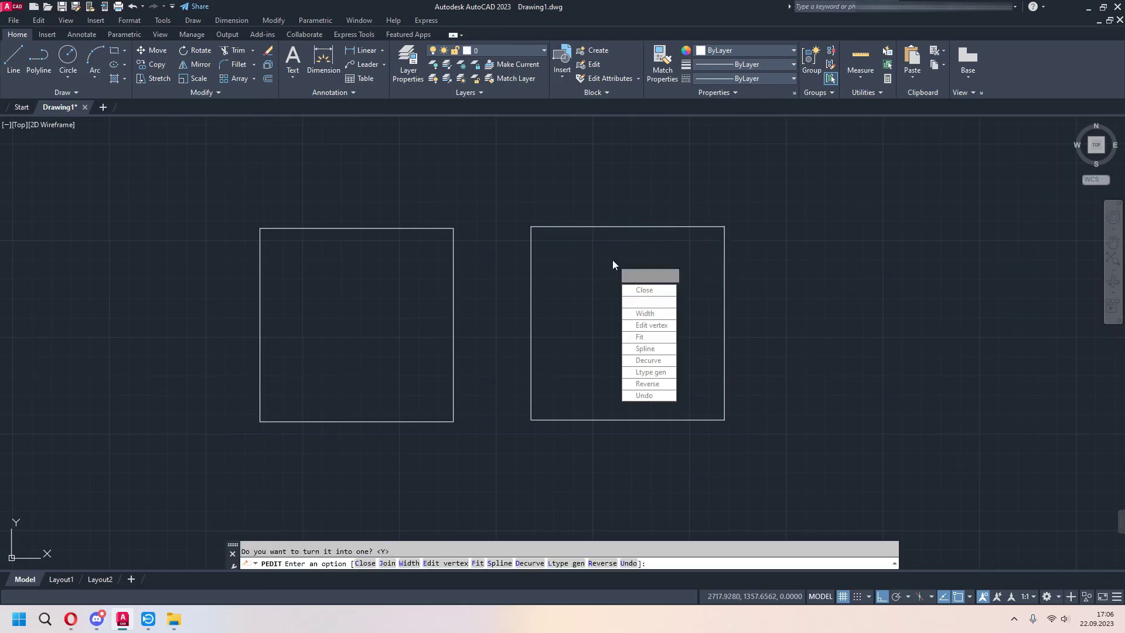
Join all four right-square lines into one polyline and confirm it selects as one.
key(Down)
key(Down)
key(Return)
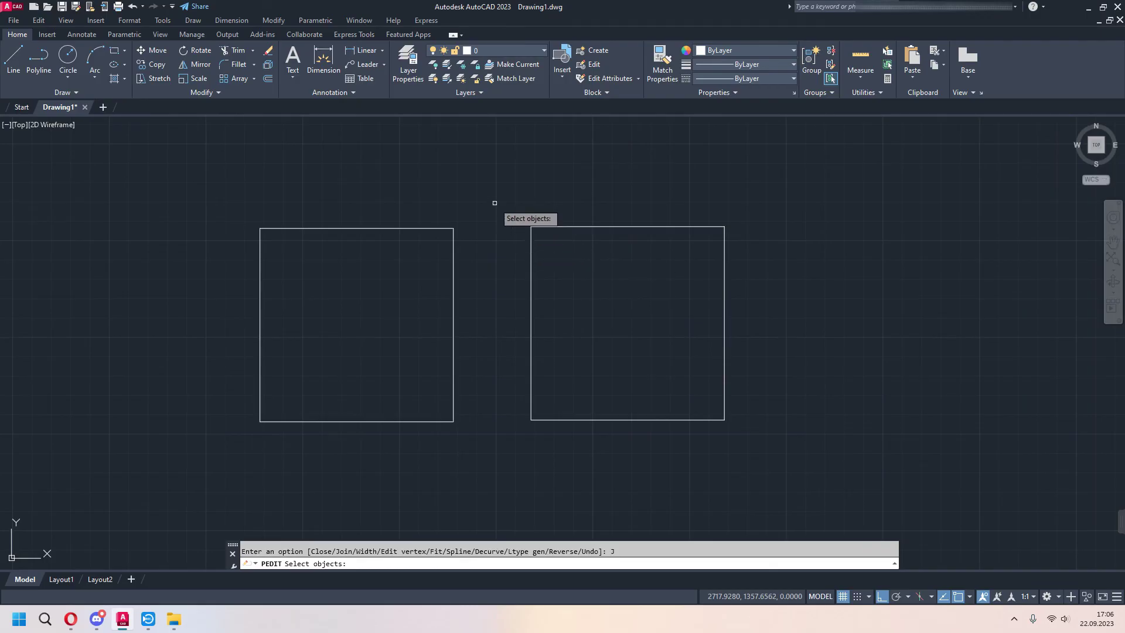
click(495, 202)
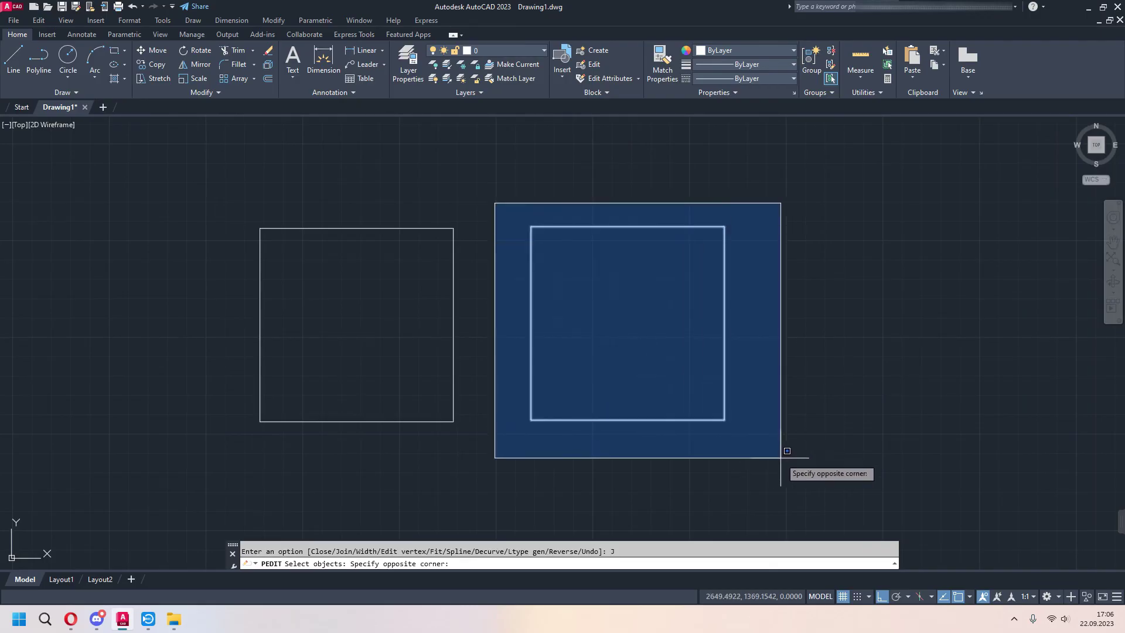
click(781, 457)
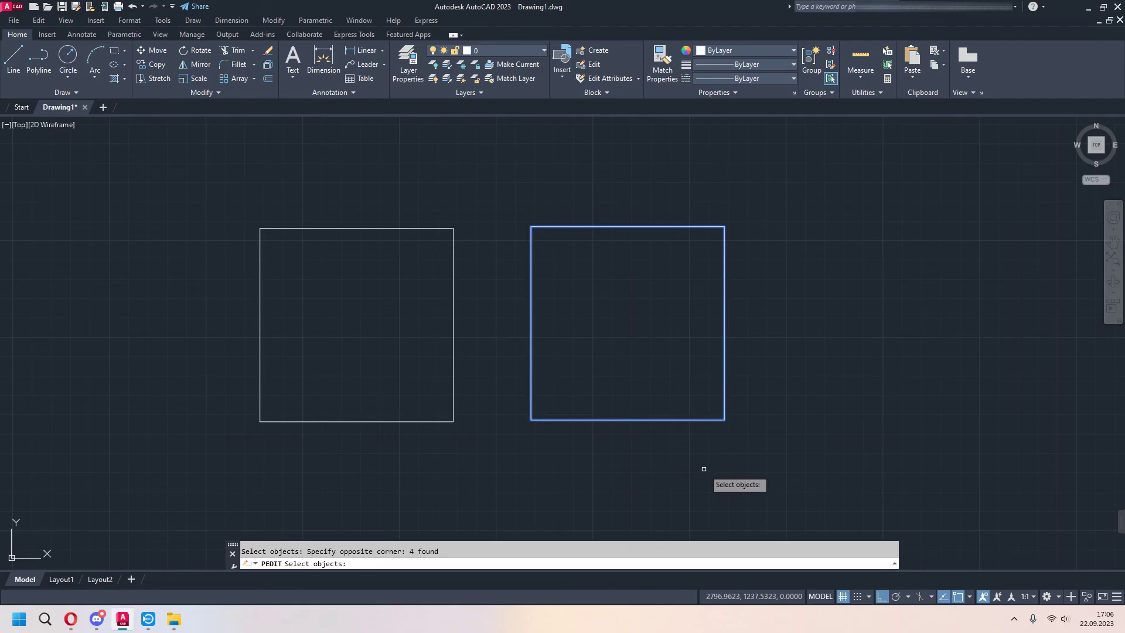
key(Return)
key(Escape)
click(726, 341)
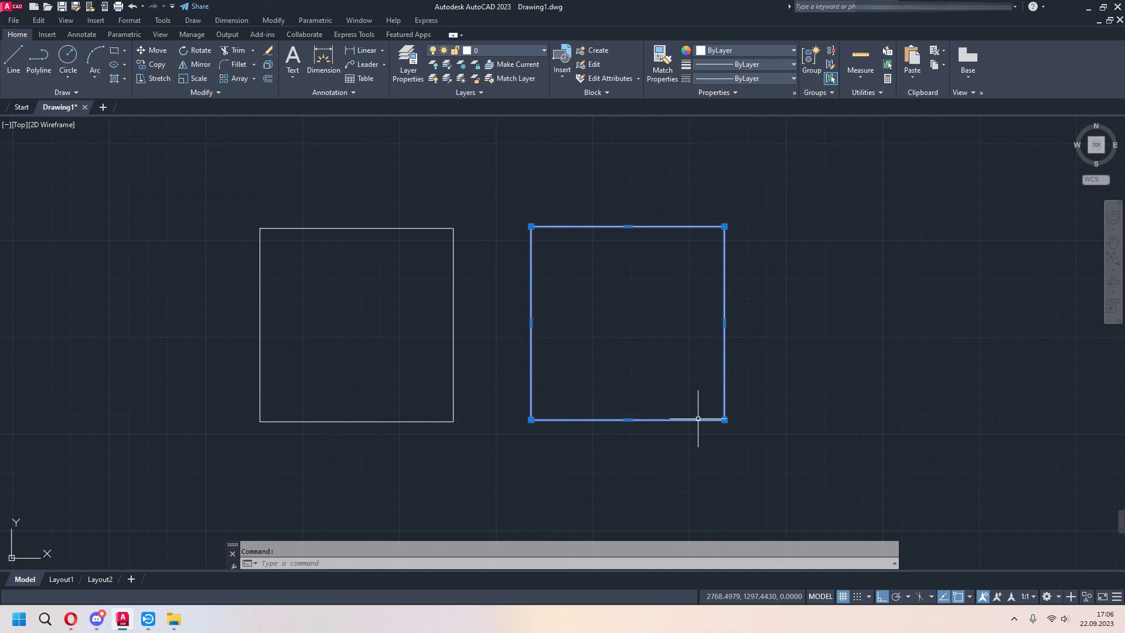